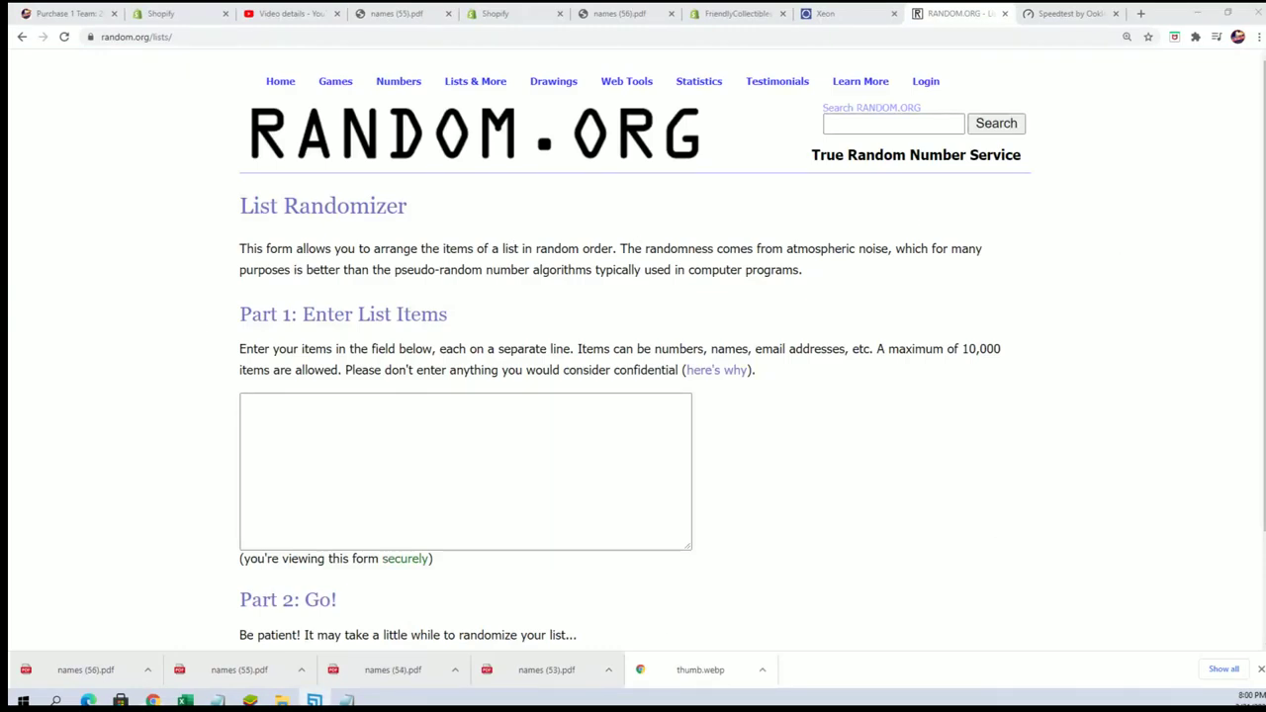
# Move the Notepad list of owner names and NFL teams beside the RANDOM.ORG List Randomizer page
pyautogui.moveTo(1236, 130)
pyautogui.mouseDown()
pyautogui.moveTo(890, 90)
pyautogui.moveTo(945, 68)
pyautogui.mouseUp()
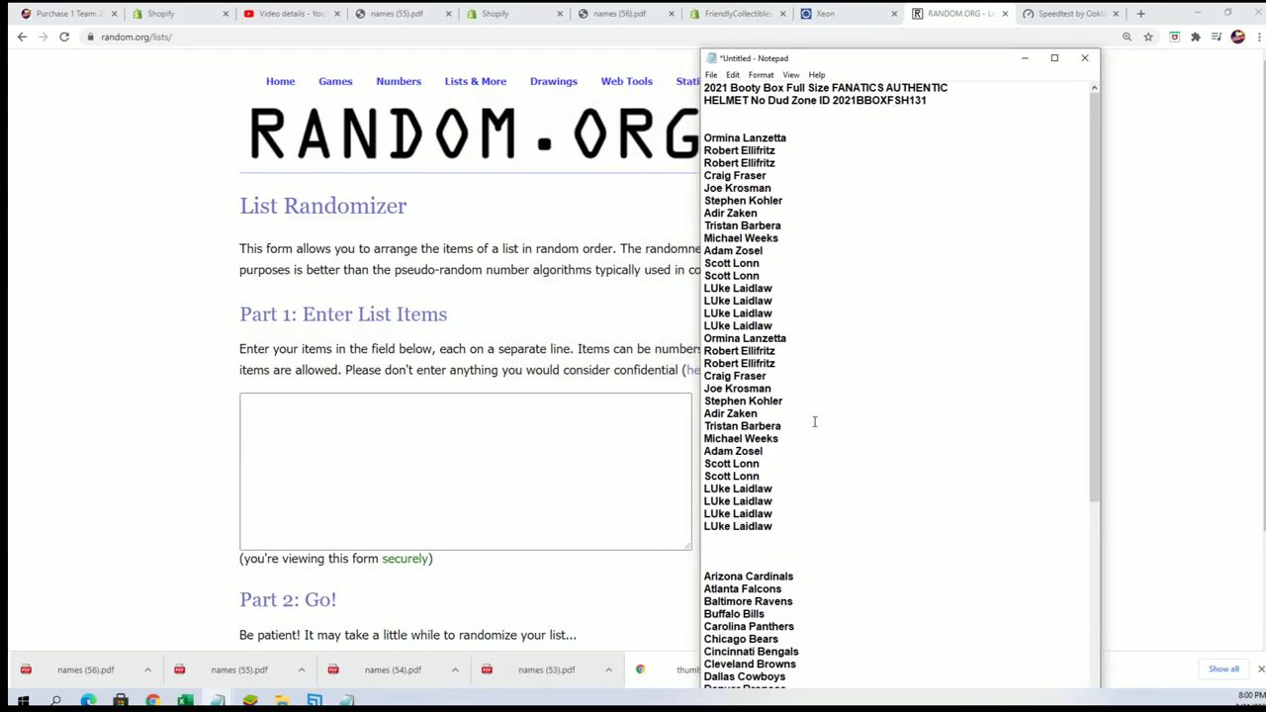
# Select and copy only the 32 owner names in Notepad, skipping the heading and team list
pyautogui.moveTo(791, 524)
pyautogui.mouseDown()
pyautogui.moveTo(782, 237)
pyautogui.moveTo(732, 139)
pyautogui.moveTo(704, 143)
pyautogui.mouseUp()
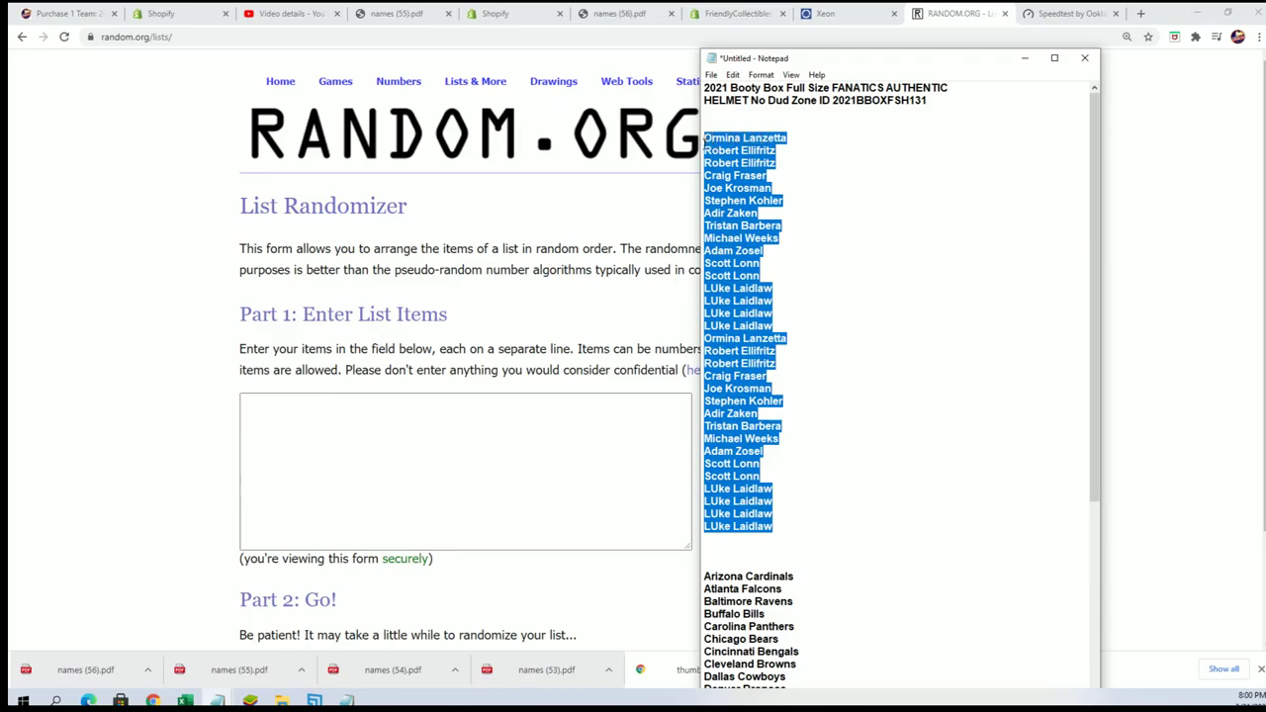
pyautogui.rightClick(737, 169)
pyautogui.click(775, 209)
pyautogui.rightClick(739, 201)
pyautogui.click(781, 245)
# Paste the 32 owner names into the List Randomizer box and randomize them
pyautogui.click(376, 413)
pyautogui.rightClick(342, 402)
pyautogui.click(374, 508)
pyautogui.scroll(-2, 864, 484)
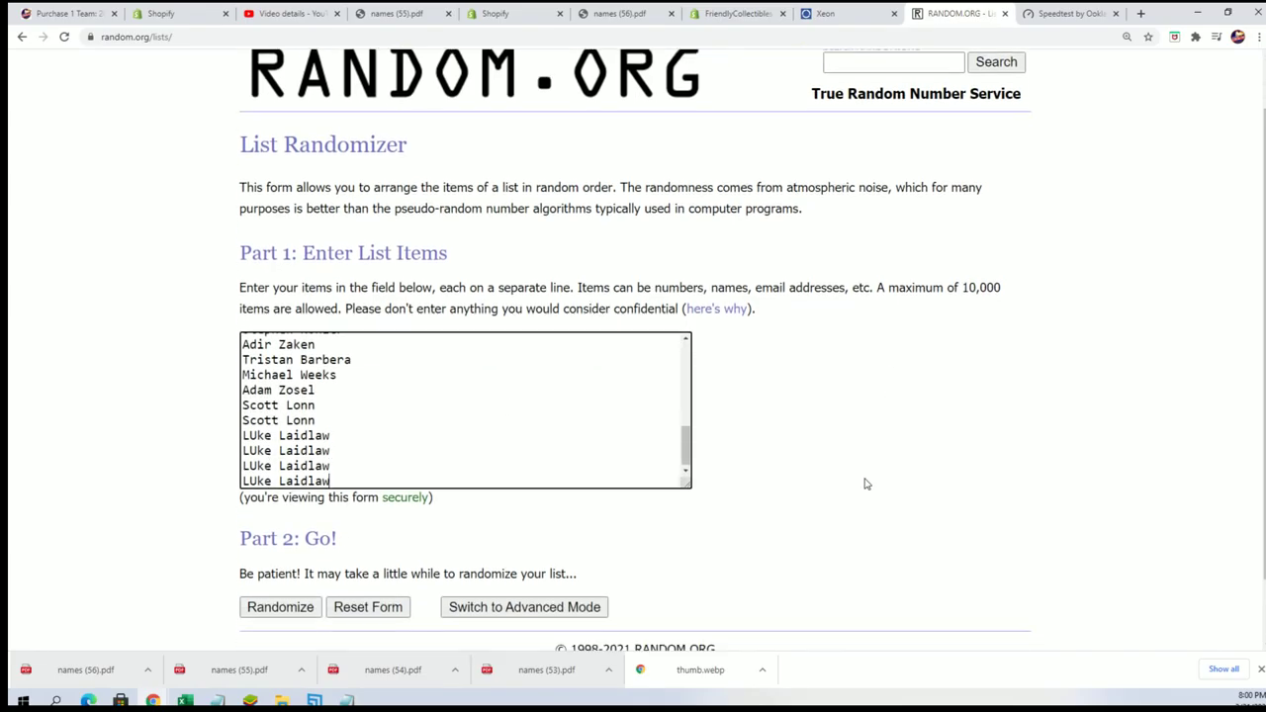
pyautogui.click(277, 531)
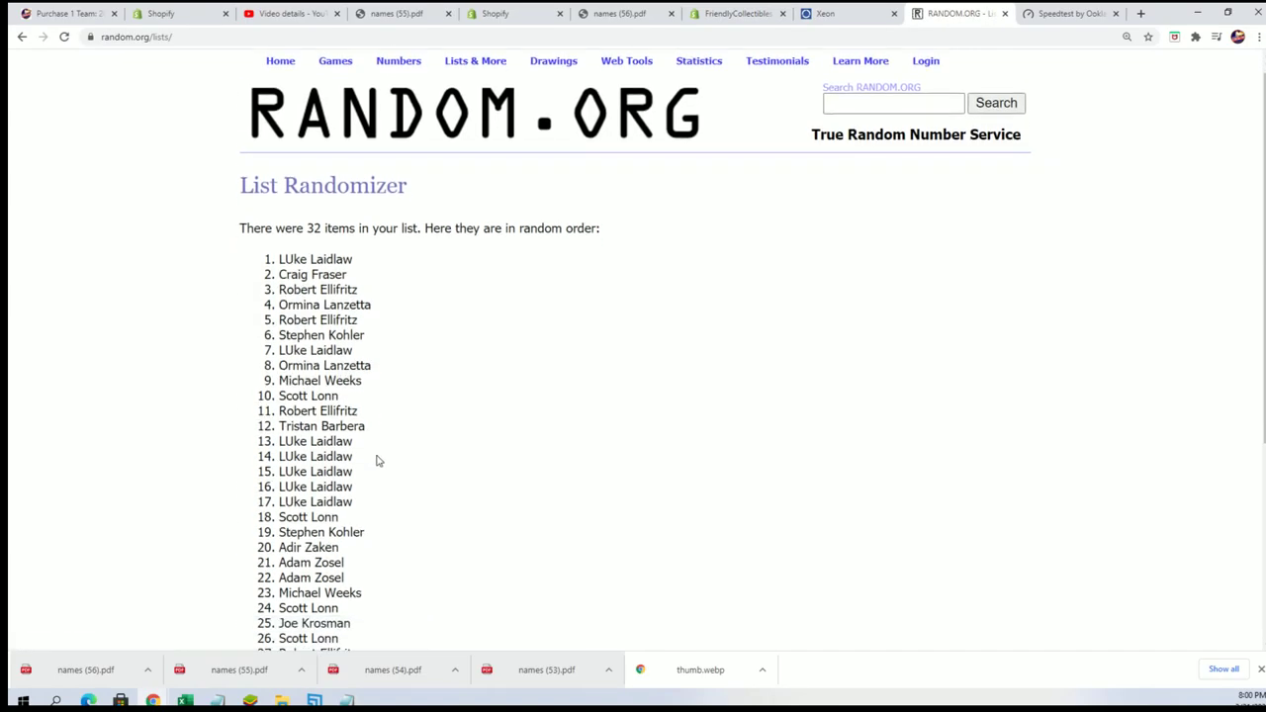
# Reshuffle the owner list six more times with Again!
pyautogui.scroll(-3, 377, 573)
pyautogui.click(265, 530)
pyautogui.scroll(-5, 442, 326)
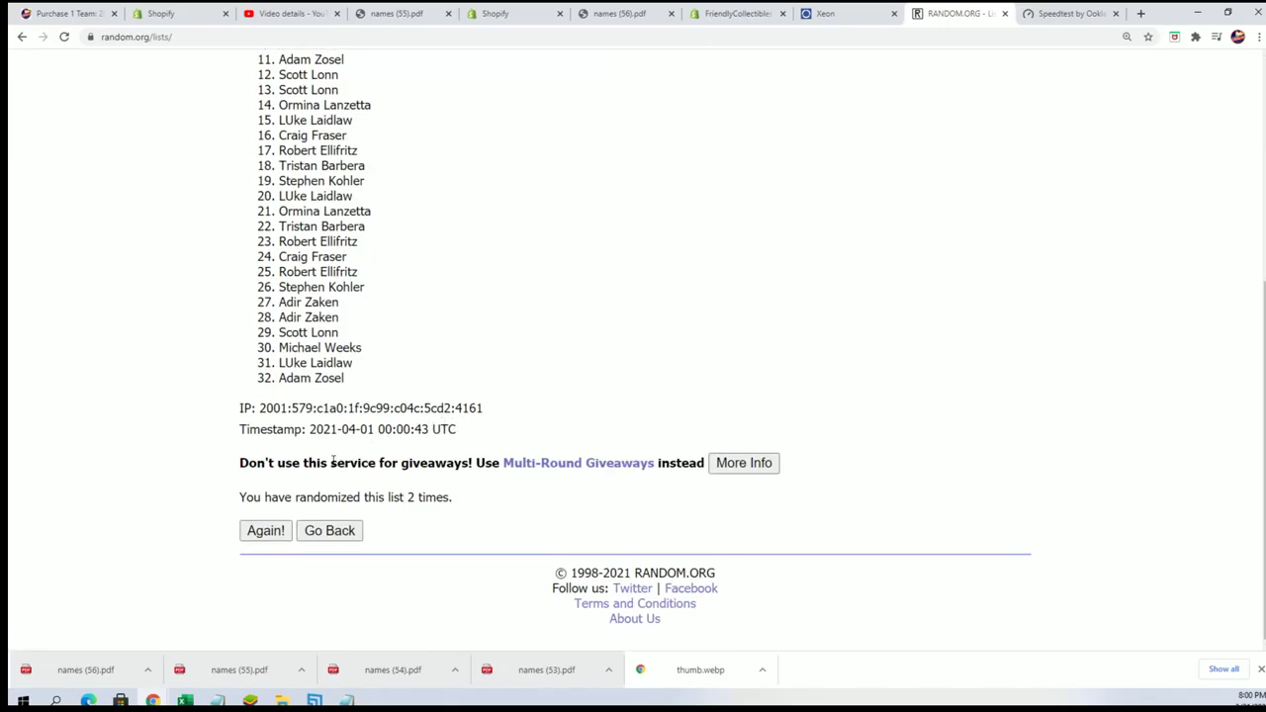
pyautogui.click(268, 531)
pyautogui.scroll(-5, 396, 445)
pyautogui.click(268, 532)
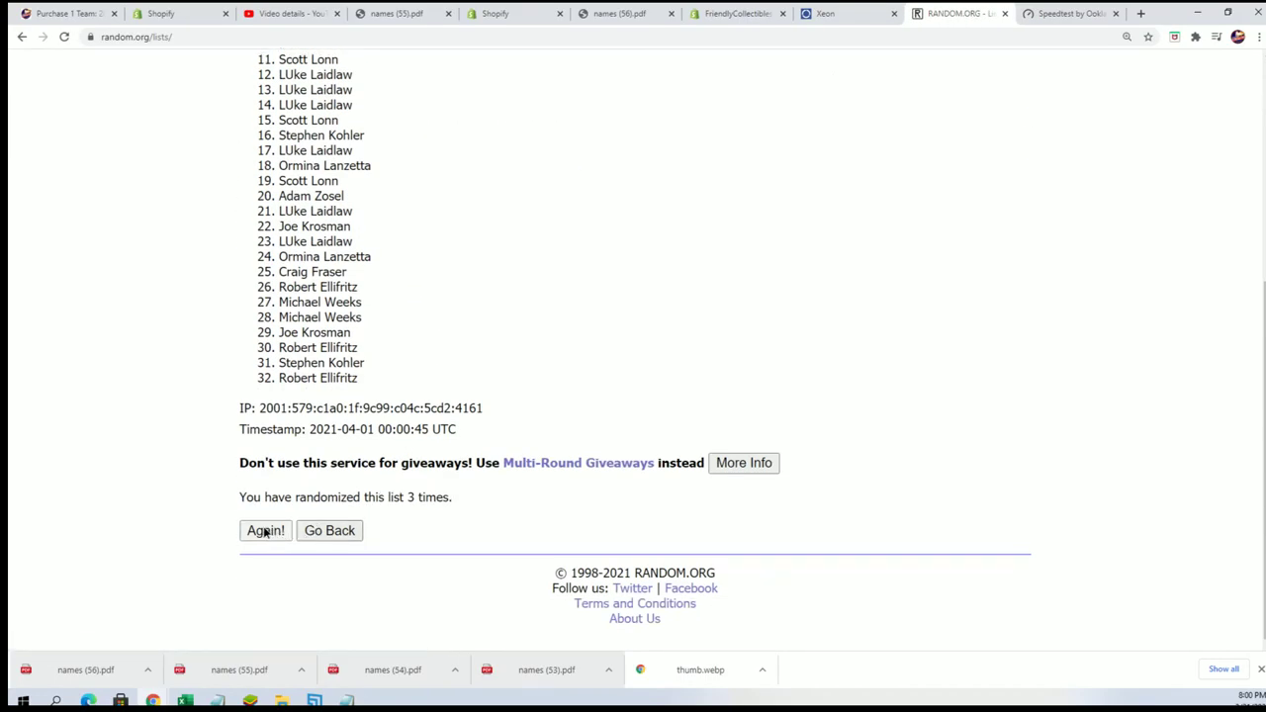
pyautogui.click(269, 533)
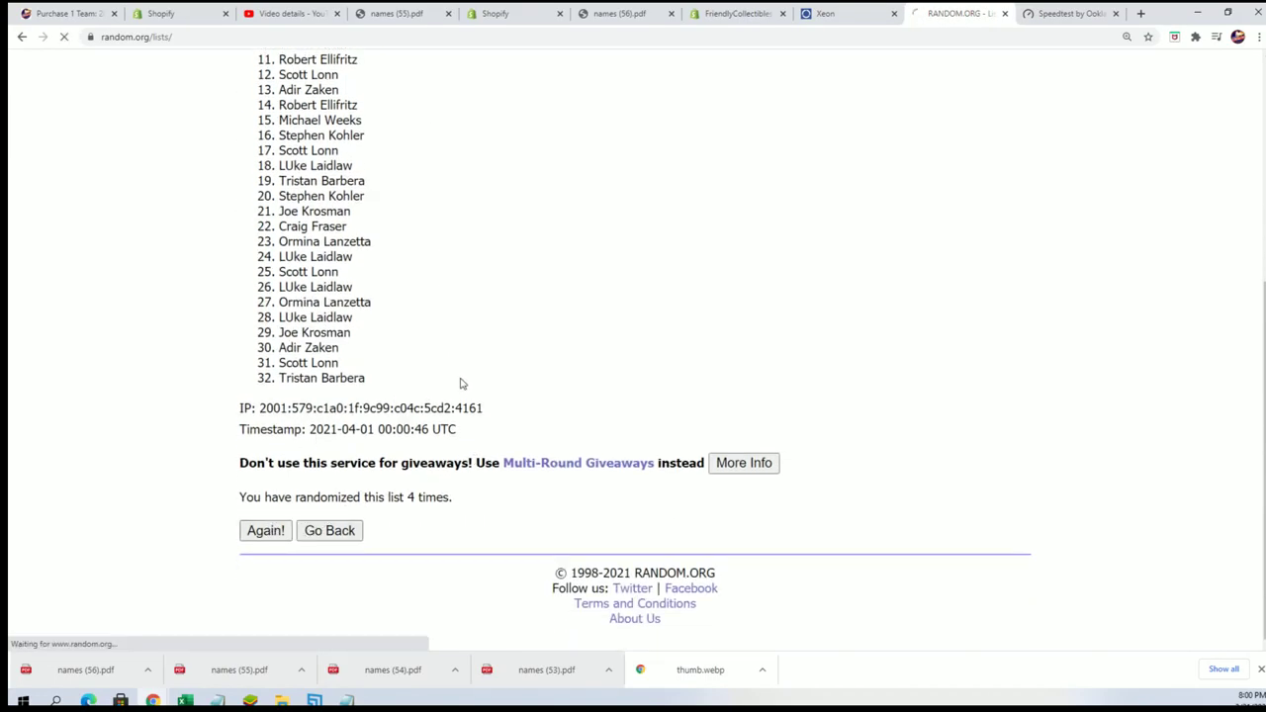
pyautogui.click(259, 535)
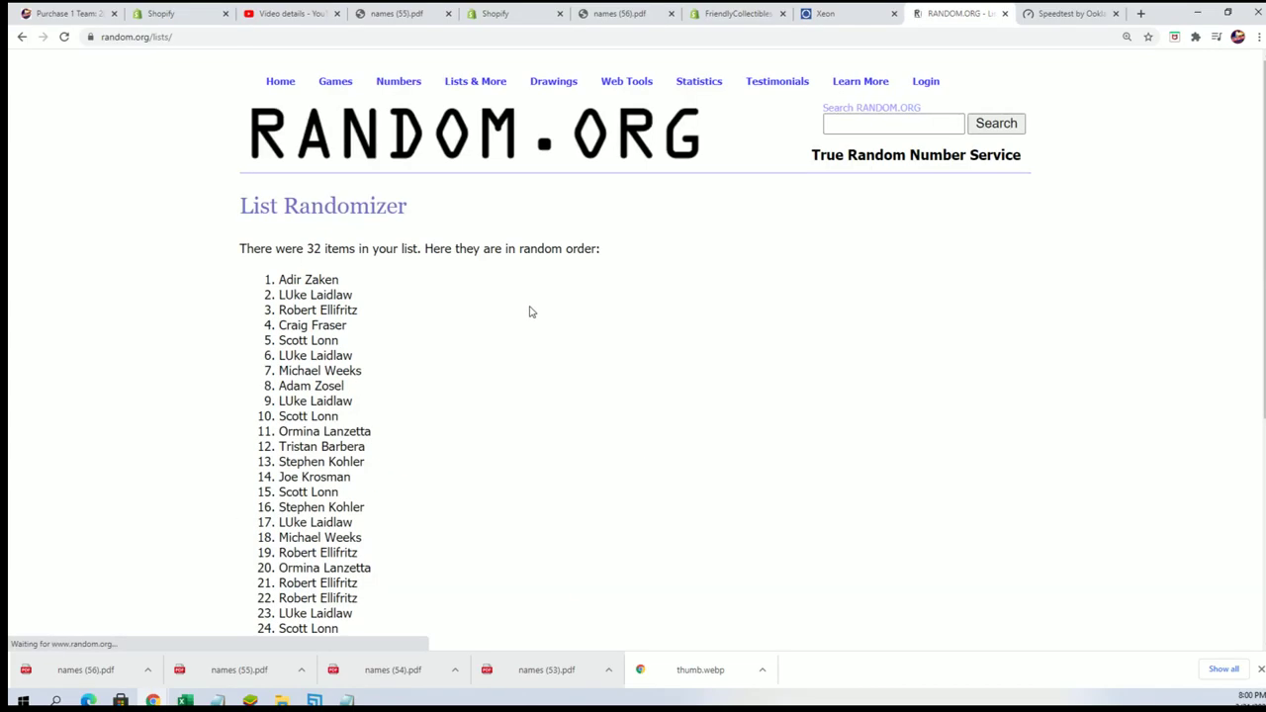
pyautogui.scroll(-3, 528, 310)
pyautogui.click(265, 532)
pyautogui.scroll(-2, 515, 263)
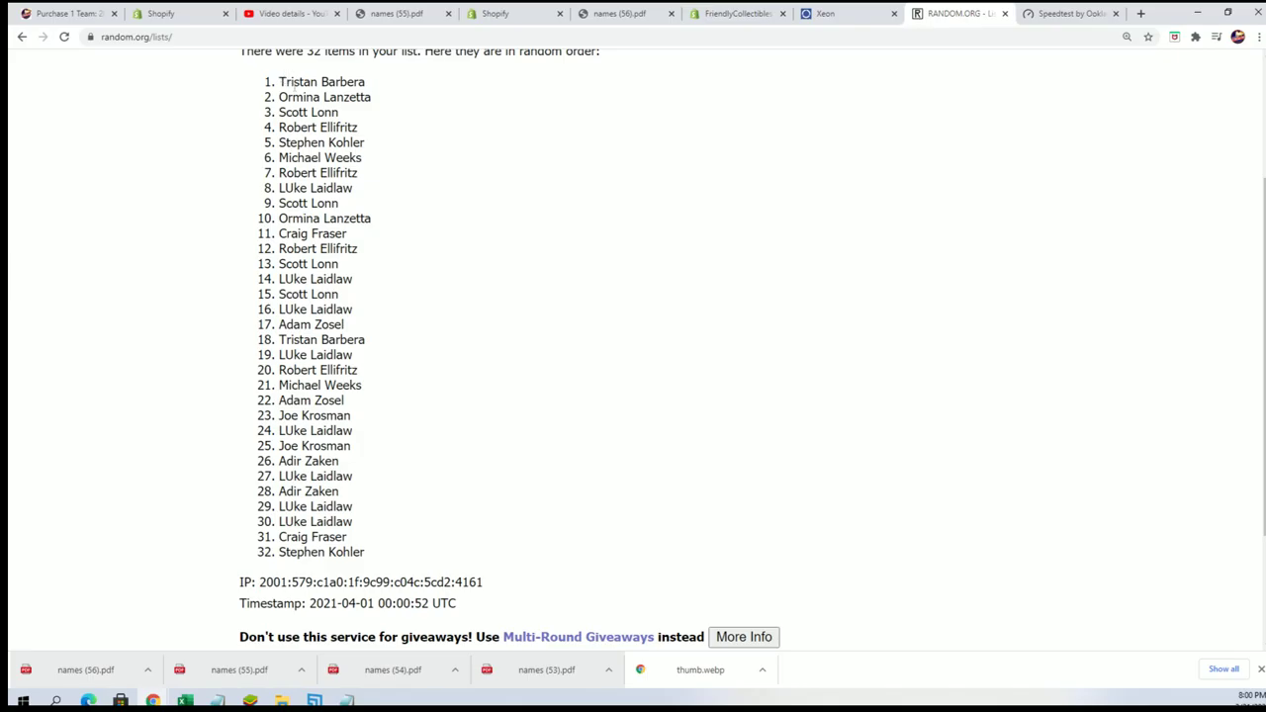
# Copy all 32 shuffled owner names and return to the Excel workbook
pyautogui.moveTo(279, 81)
pyautogui.mouseDown()
pyautogui.moveTo(399, 524)
pyautogui.moveTo(425, 554)
pyautogui.mouseUp()
pyautogui.rightClick(314, 210)
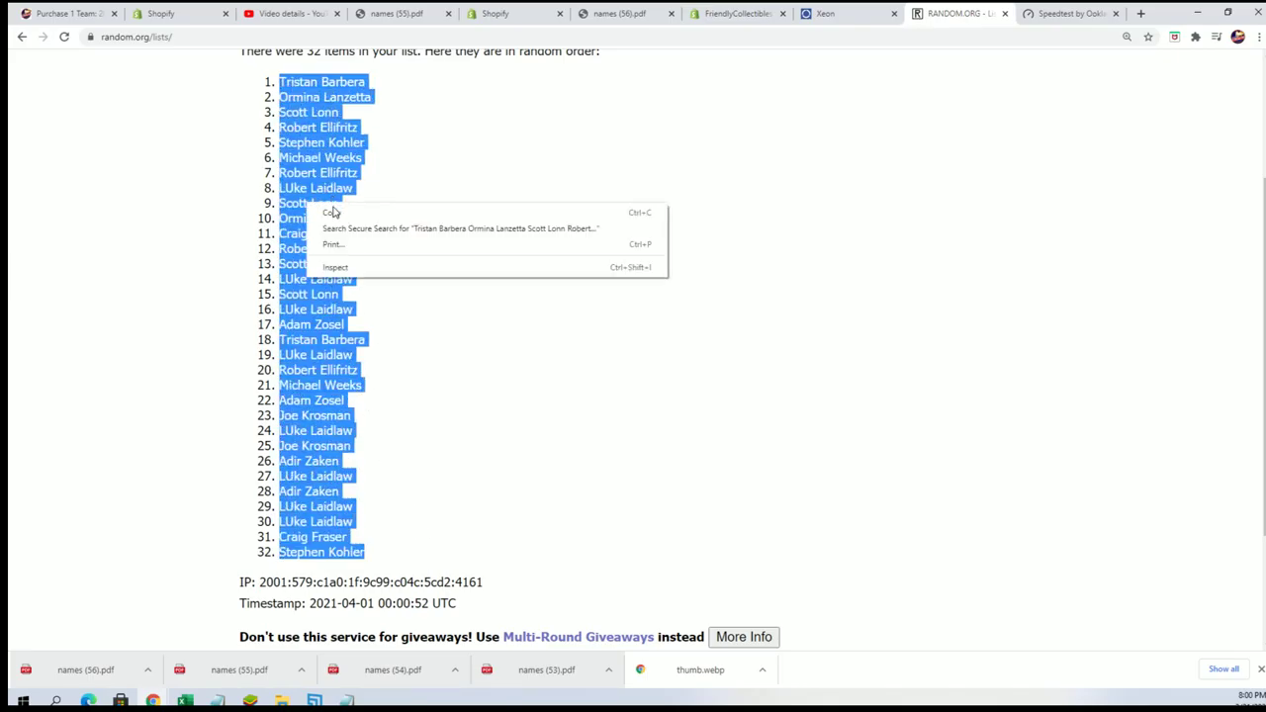
pyautogui.click(341, 214)
pyautogui.scroll(-2, 508, 495)
pyautogui.scroll(1, 483, 440)
pyautogui.scroll(1, 438, 422)
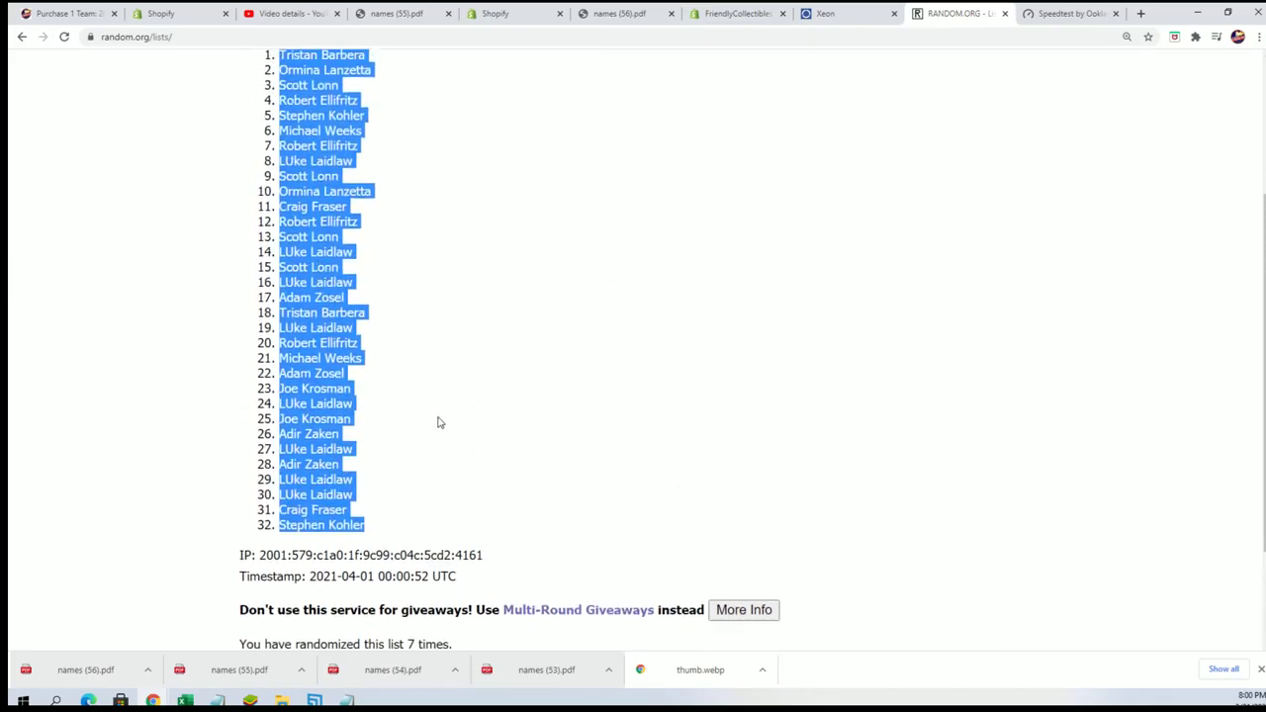
pyautogui.hotkey('alt', 'Tab')
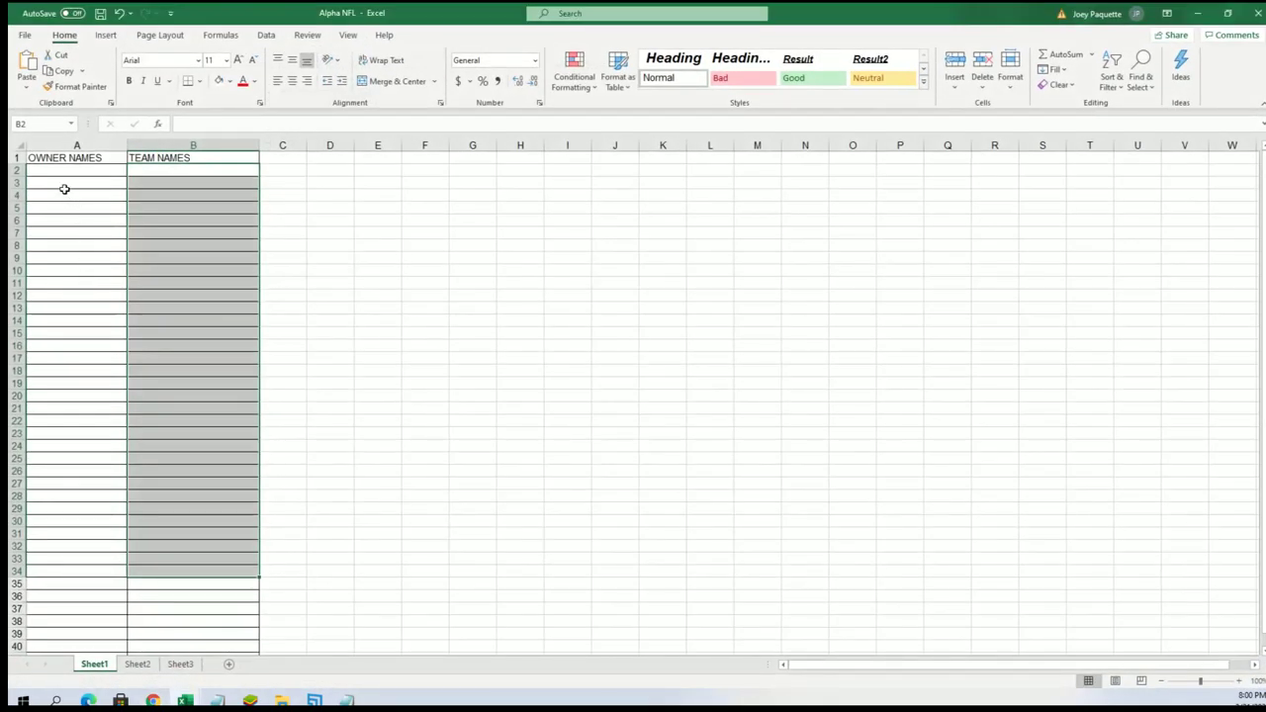
# Paste Special the shuffled owner names into A2 as plain Text
pyautogui.click(46, 173)
pyautogui.rightClick(47, 171)
pyautogui.click(97, 259)
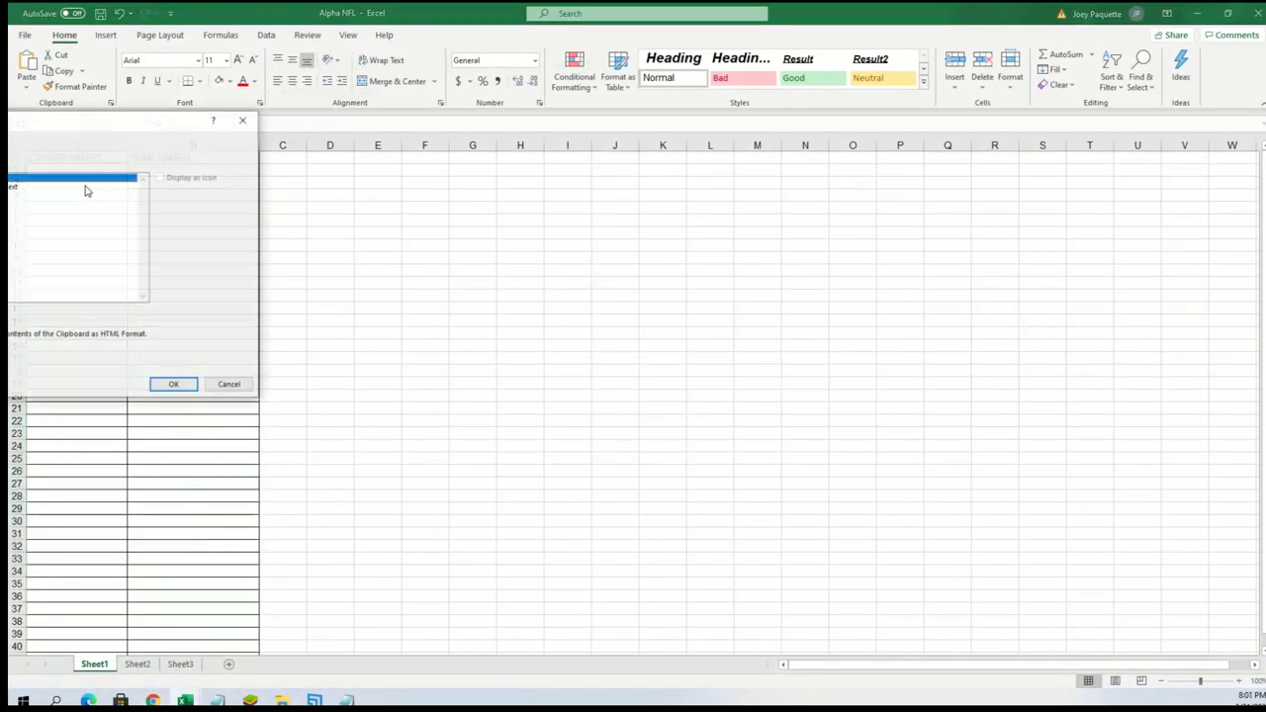
pyautogui.click(77, 192)
pyautogui.click(174, 385)
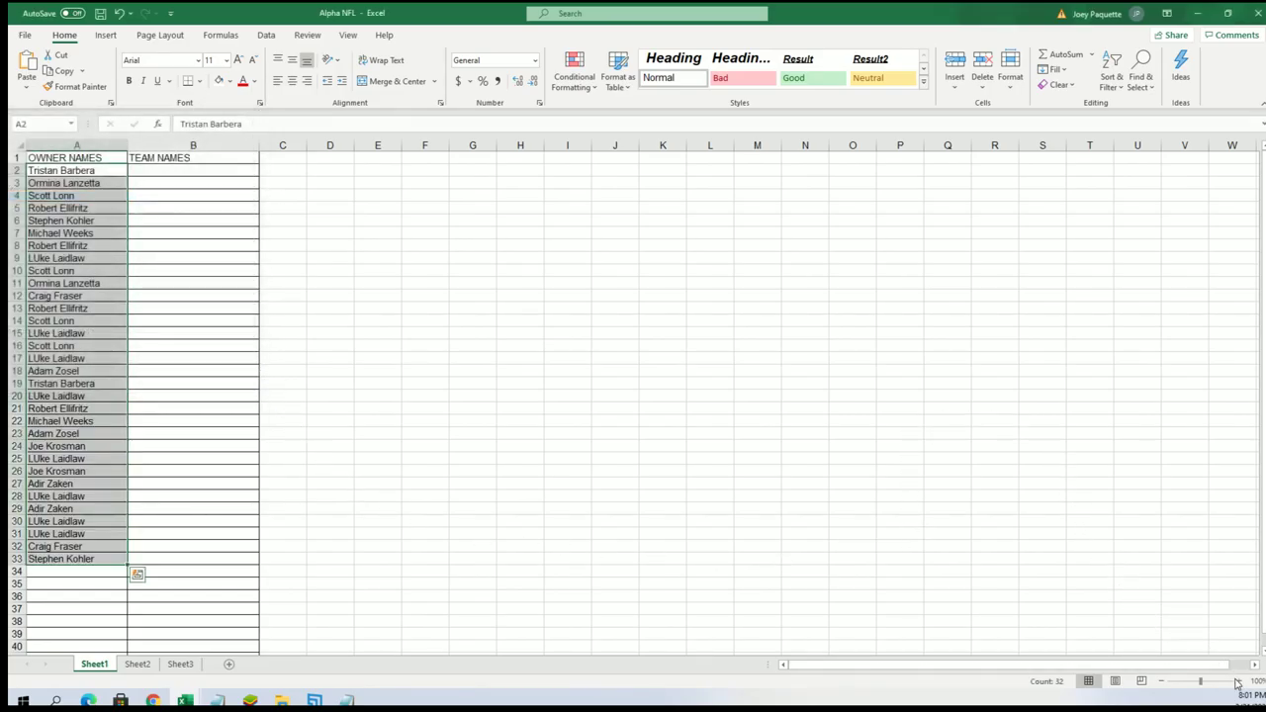
# Zoom the sheet to 120% and select cell B2 under TEAM NAMES
pyautogui.click(1239, 680)
pyautogui.click(1239, 680)
pyautogui.click(179, 180)
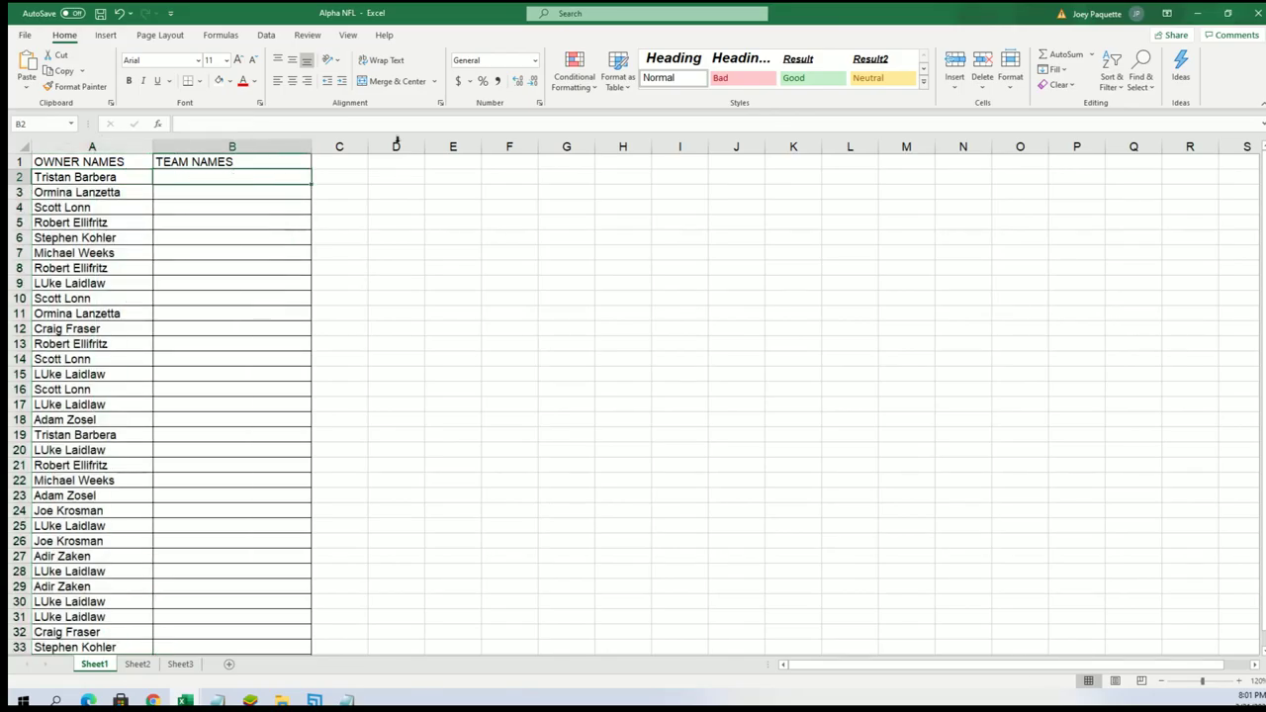
pyautogui.click(1196, 12)
# Start a fresh List Randomizer form and copy the 32 NFL team names from Notepad
pyautogui.scroll(3, 633, 356)
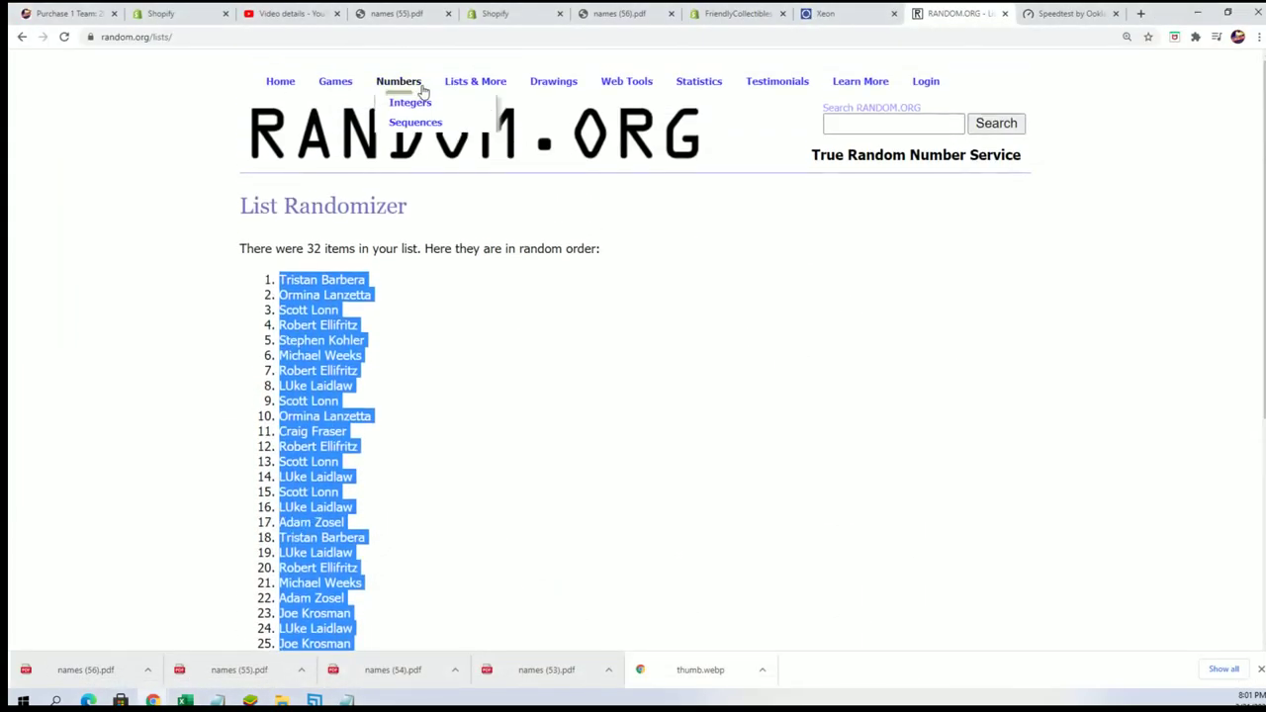
pyautogui.click(464, 95)
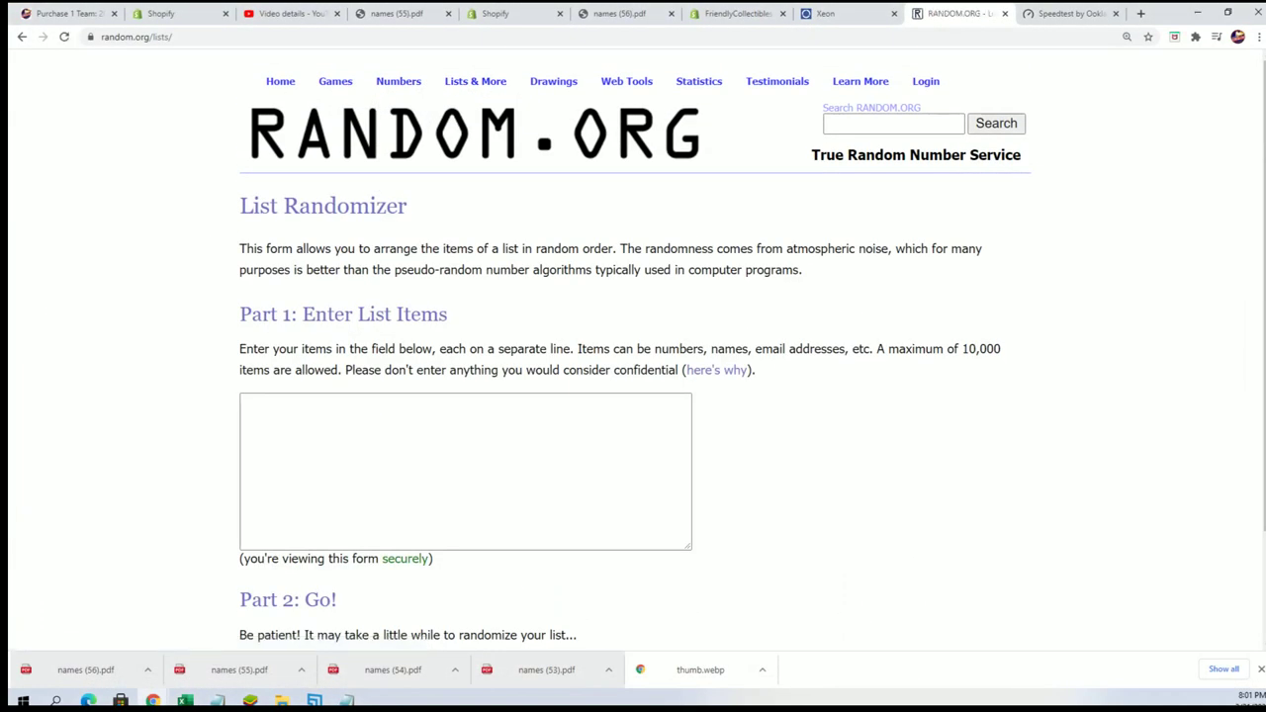
pyautogui.hotkey('alt', 'Tab')
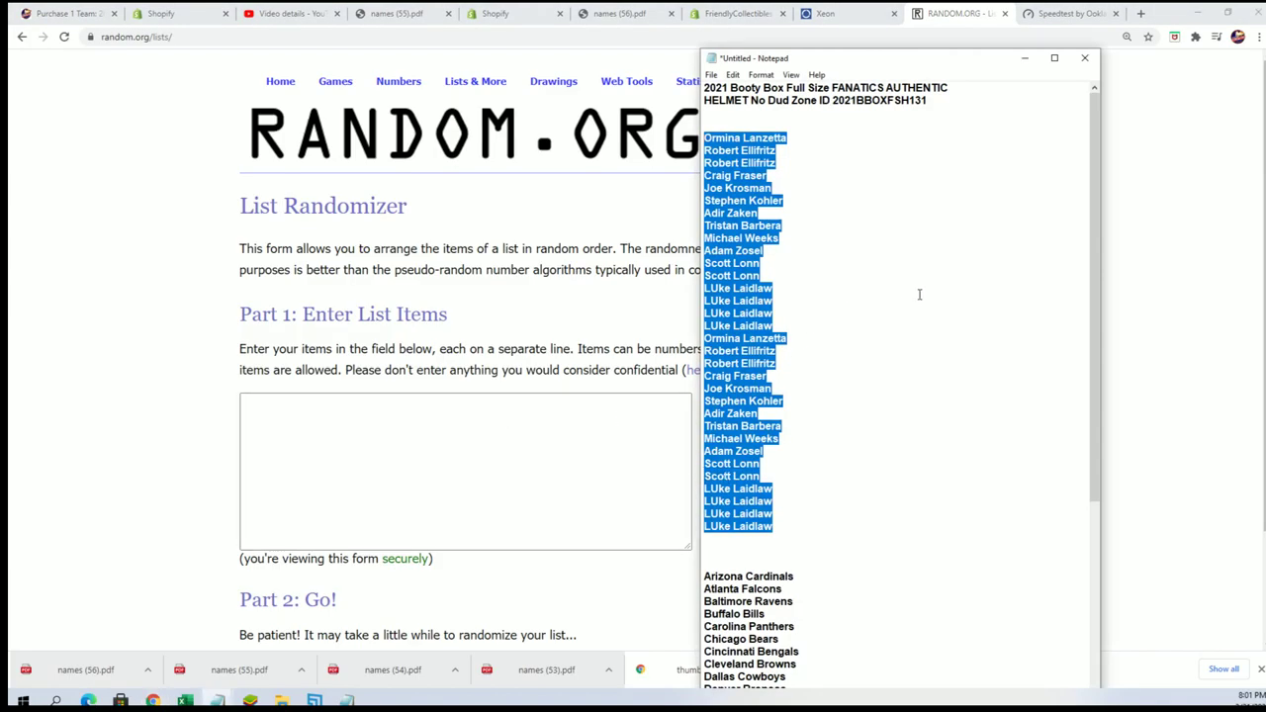
pyautogui.moveTo(884, 49); pyautogui.dragTo(885, 3)
pyautogui.scroll(-8, 870, 429)
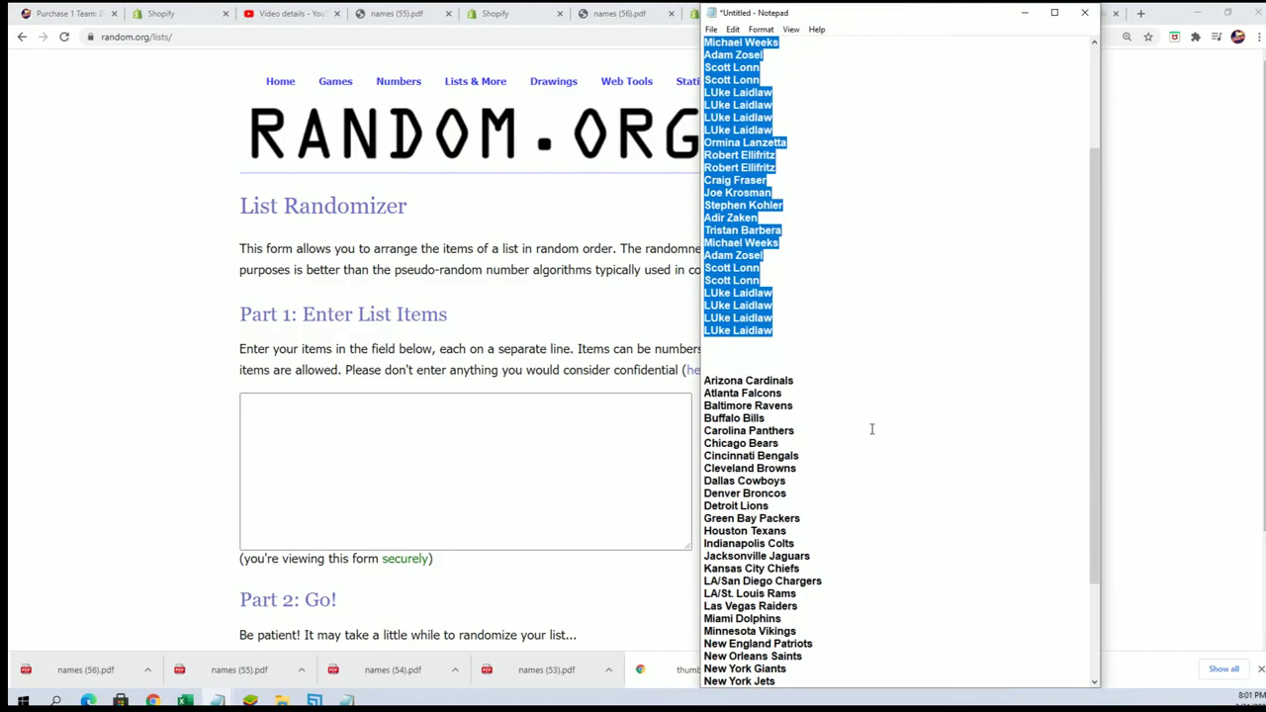
pyautogui.moveTo(827, 633); pyautogui.dragTo(706, 243)
pyautogui.rightClick(732, 267)
pyautogui.click(751, 311)
# Paste the NFL team names into the list box and randomize them
pyautogui.click(457, 417)
pyautogui.rightClick(457, 416)
pyautogui.click(497, 525)
pyautogui.scroll(-2, 594, 514)
pyautogui.click(277, 531)
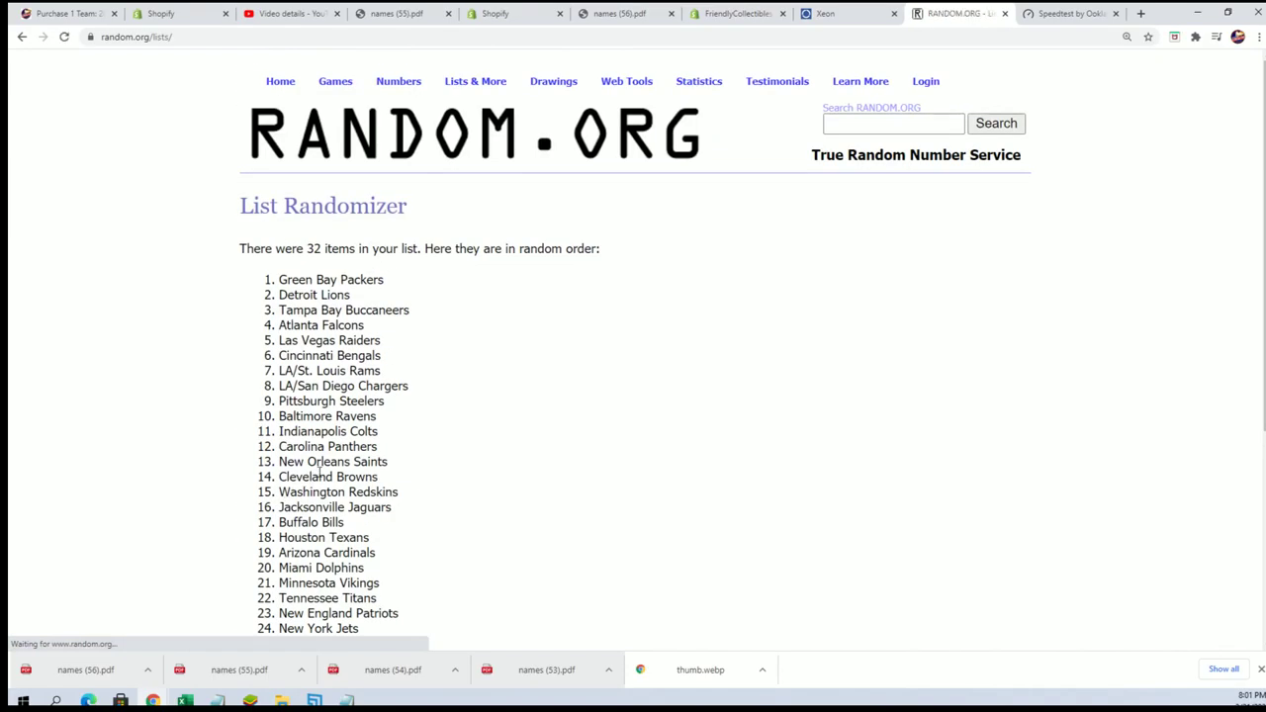
# Reshuffle the team list repeatedly, ending with New England Patriots at the top
pyautogui.scroll(-3, 284, 534)
pyautogui.click(262, 534)
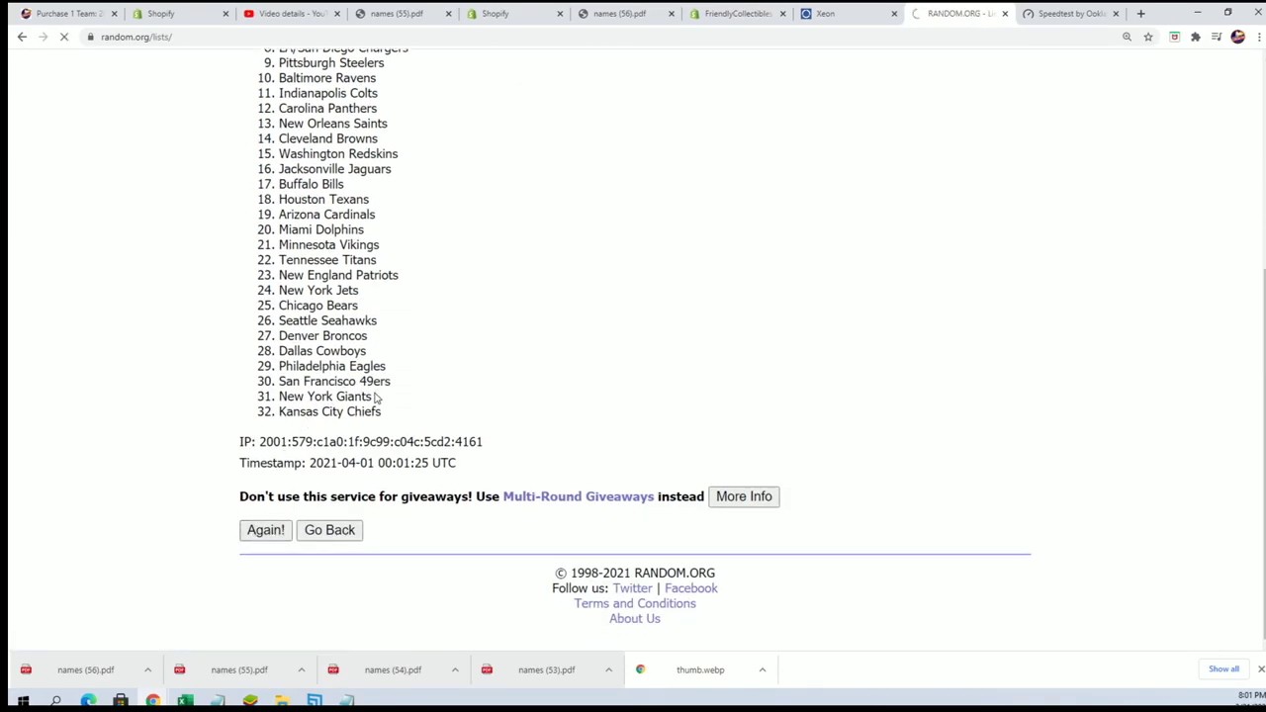
pyautogui.click(265, 531)
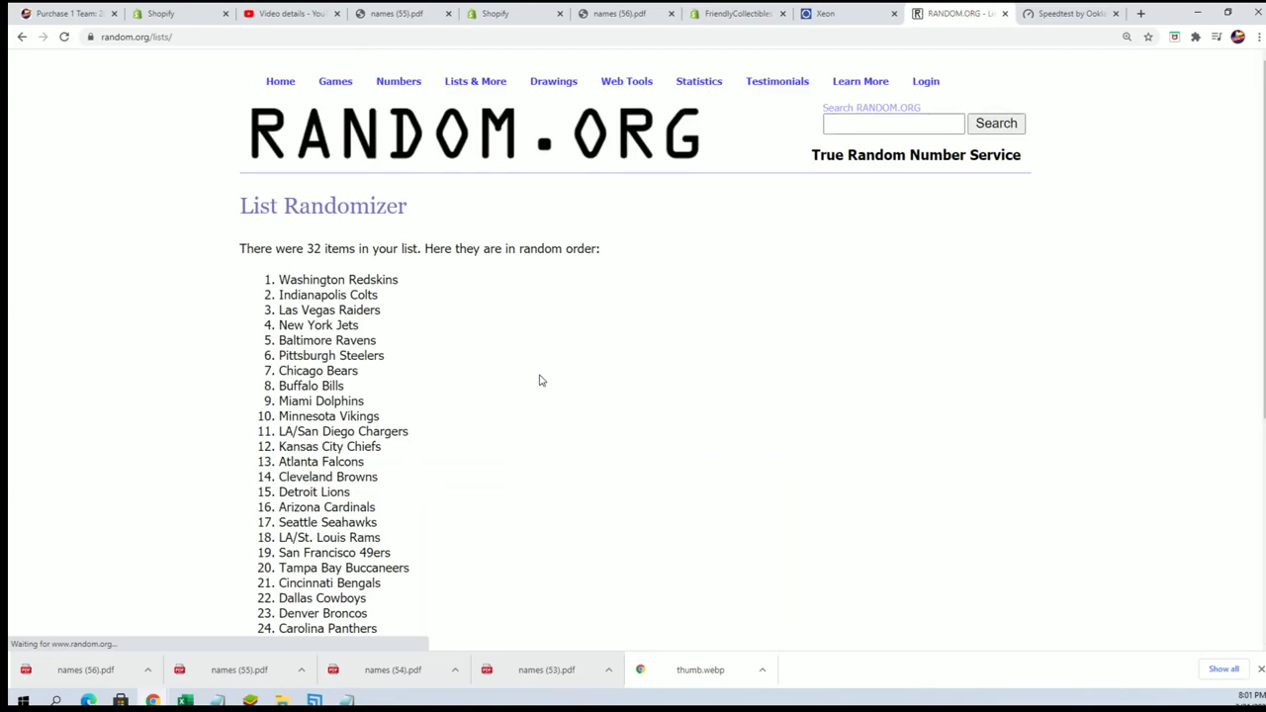
pyautogui.click(253, 530)
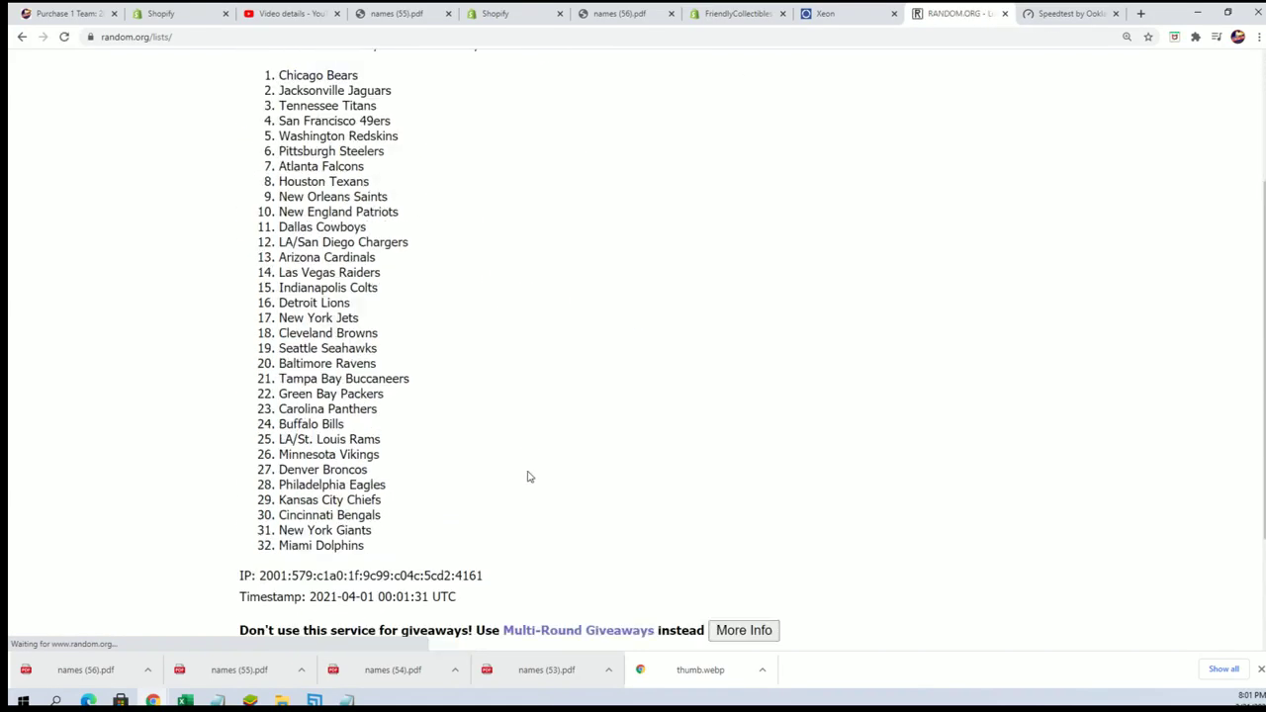
pyautogui.click(259, 535)
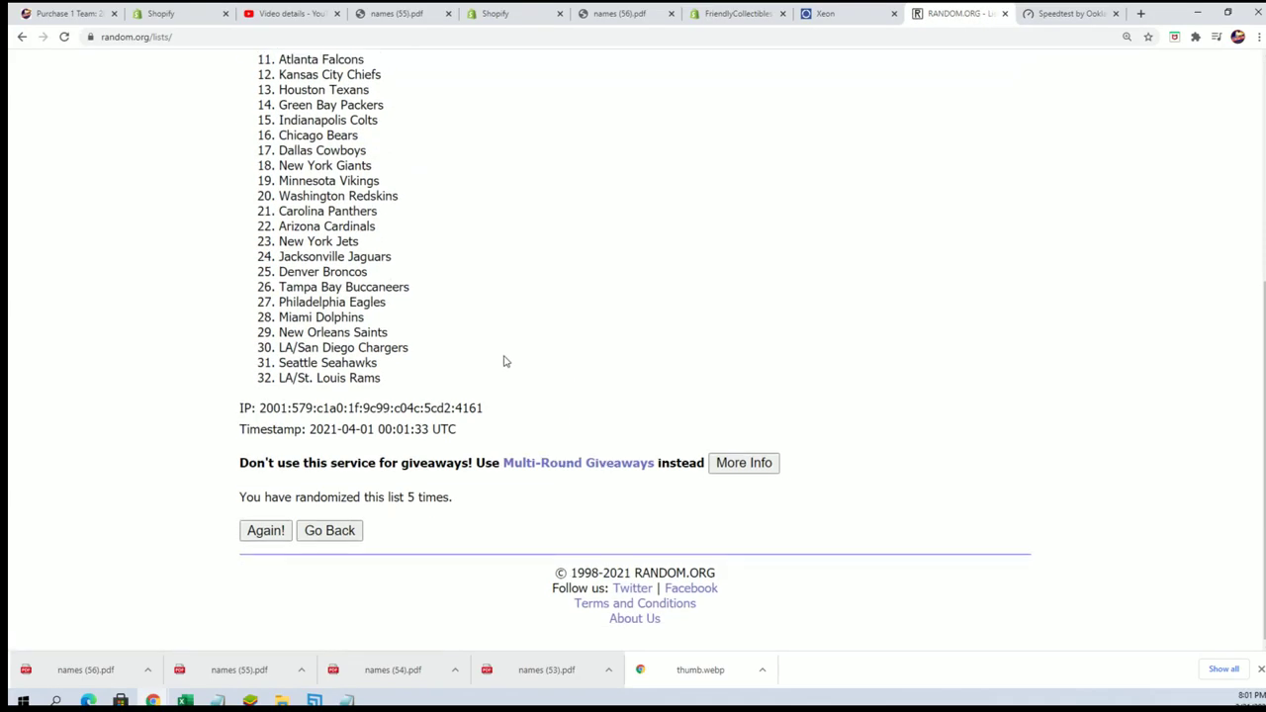
pyautogui.click(278, 526)
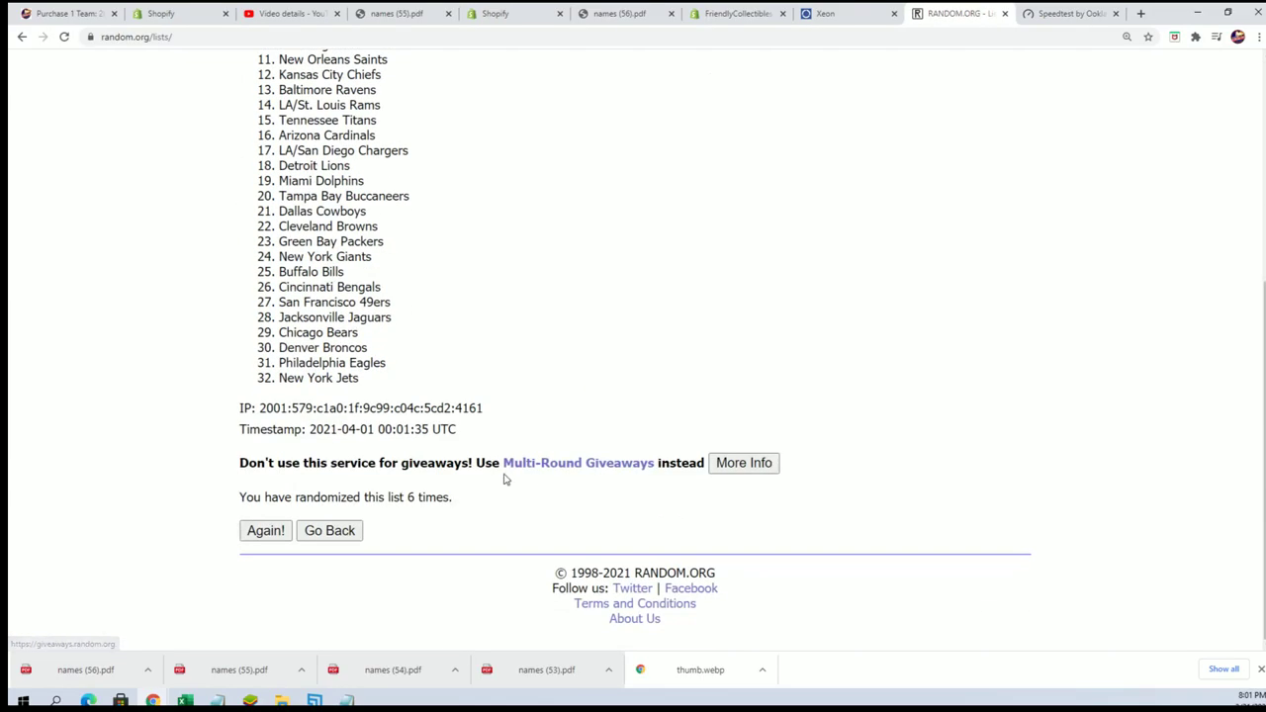
pyautogui.click(265, 530)
# Copy all 32 shuffled team names and return to the Excel workbook
pyautogui.scroll(-2, 534, 255)
pyautogui.moveTo(268, 141)
pyautogui.mouseDown()
pyautogui.moveTo(387, 264)
pyautogui.moveTo(445, 526)
pyautogui.moveTo(491, 605)
pyautogui.mouseUp()
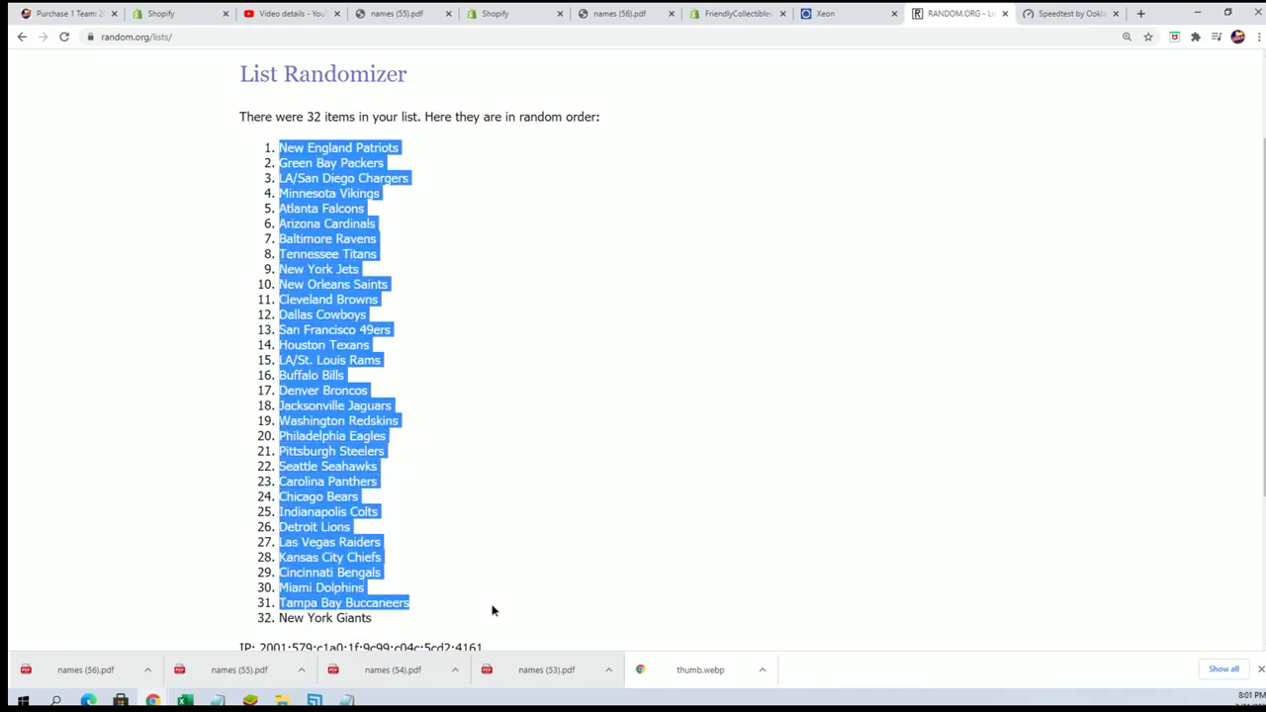
pyautogui.click(379, 619)
pyautogui.moveTo(379, 619)
pyautogui.mouseDown()
pyautogui.moveTo(280, 542)
pyautogui.moveTo(280, 193)
pyautogui.moveTo(297, 149)
pyautogui.moveTo(278, 148)
pyautogui.mouseUp()
pyautogui.rightClick(310, 161)
pyautogui.click(336, 170)
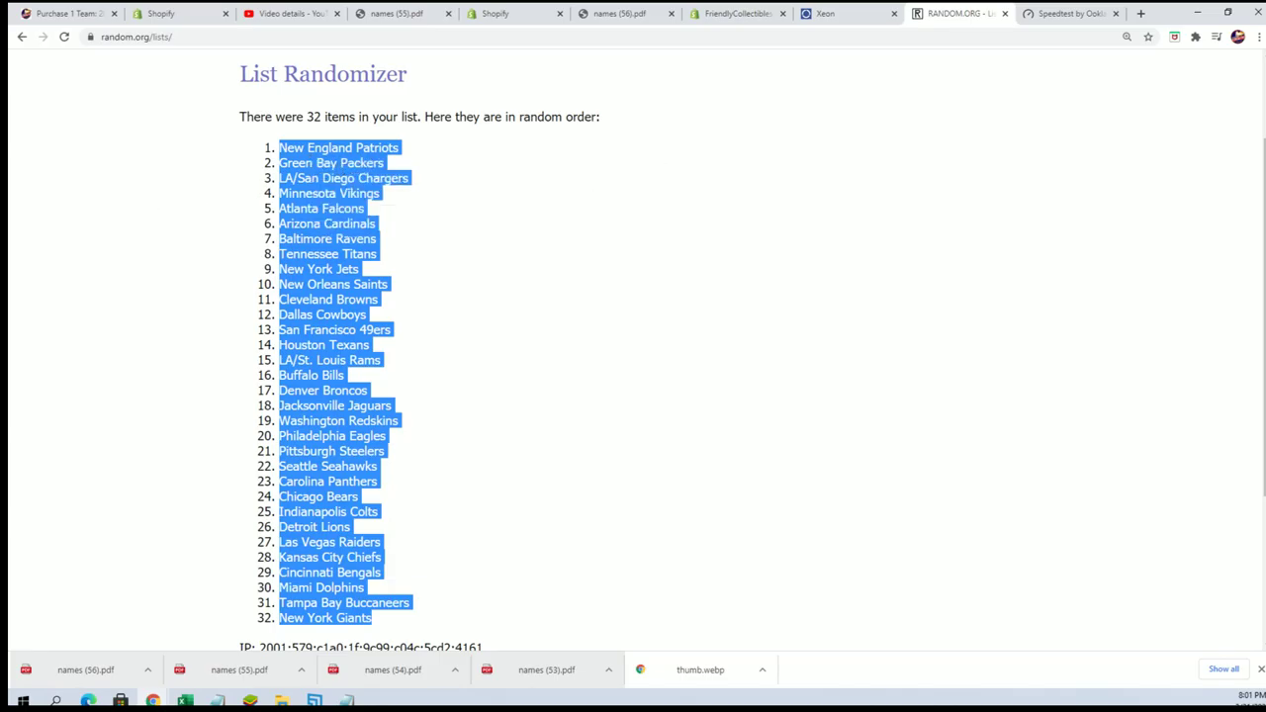
pyautogui.hotkey('alt', 'Tab')
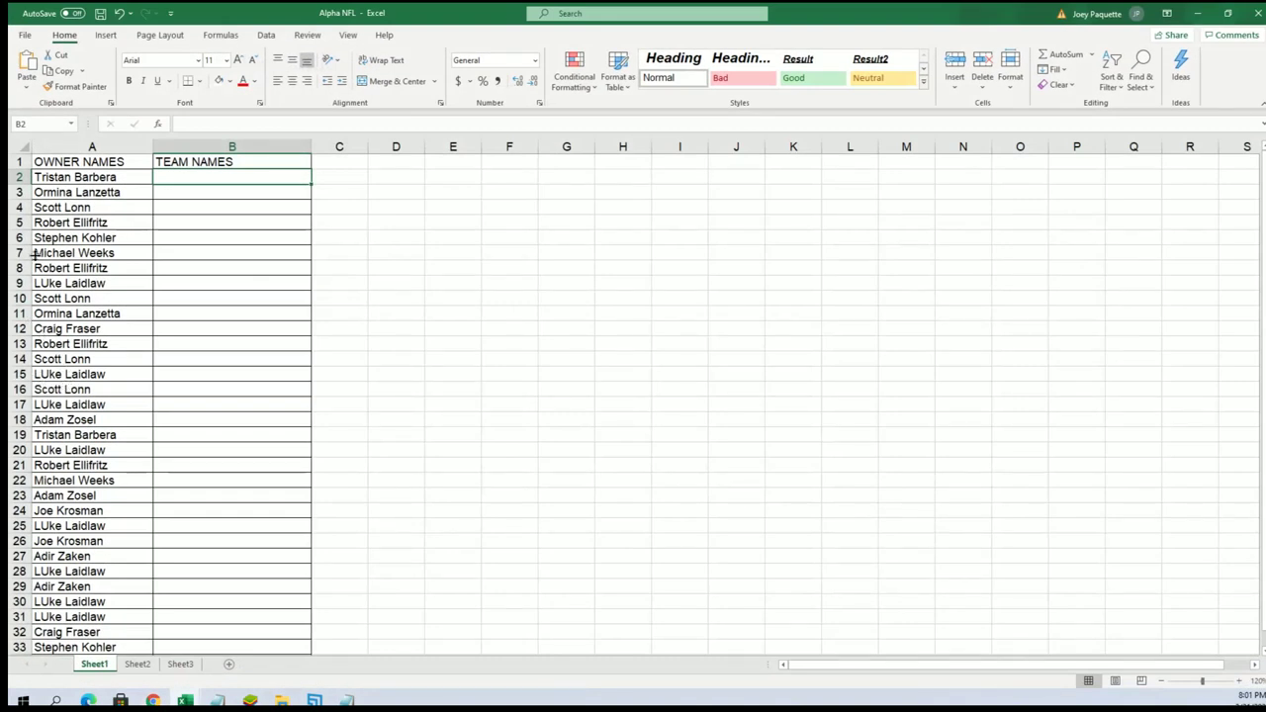
# Paste Special the shuffled NFL teams into B2:B33 as Unicode Text
pyautogui.click(189, 177)
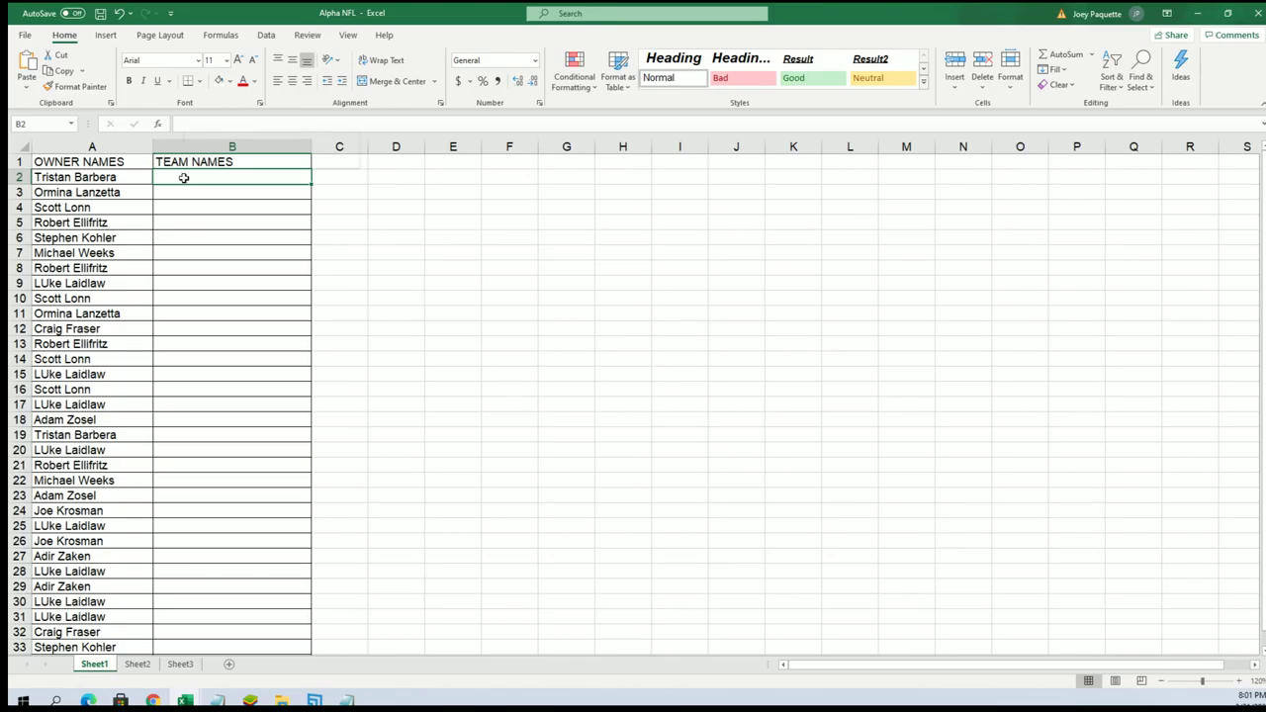
pyautogui.rightClick(189, 178)
pyautogui.click(228, 265)
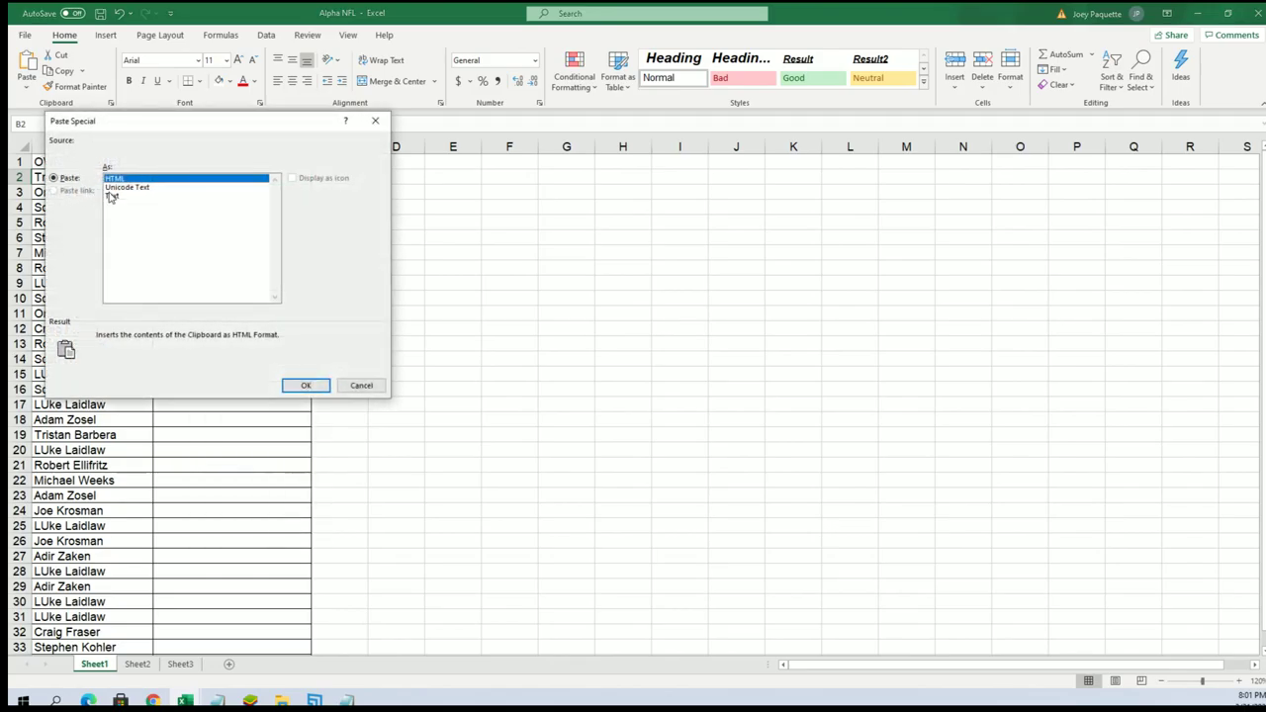
pyautogui.click(134, 187)
pyautogui.click(303, 384)
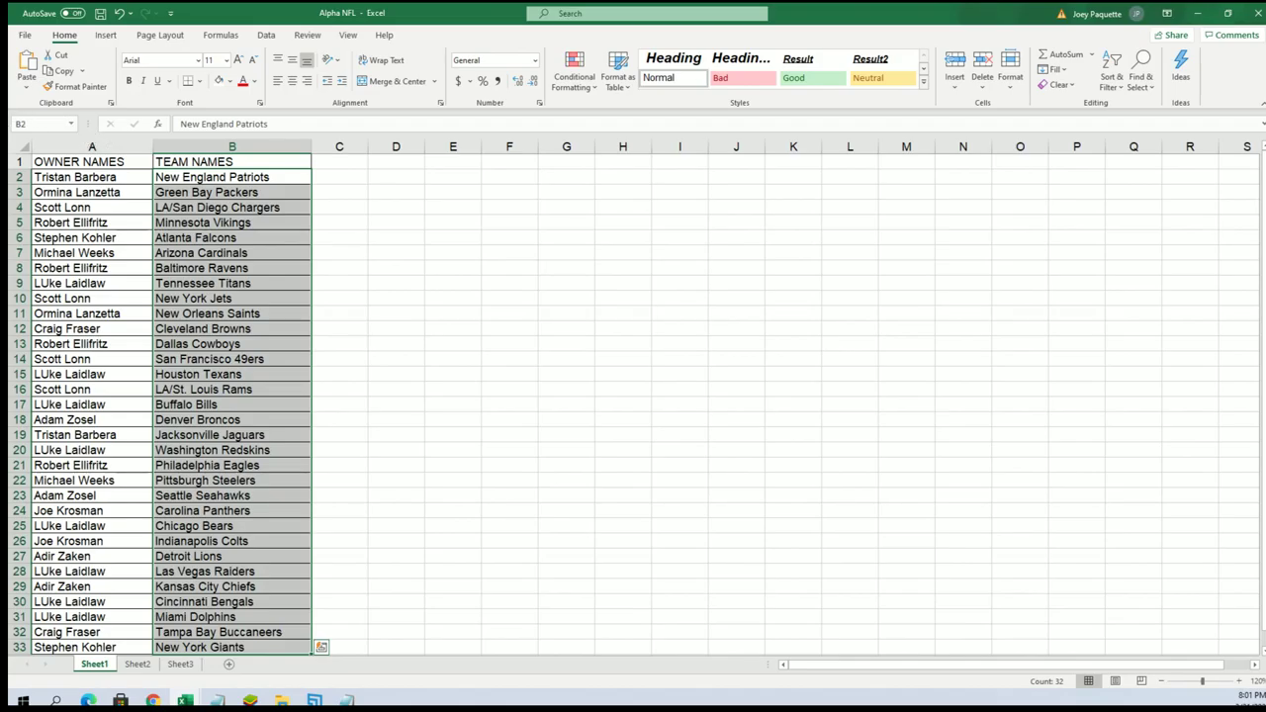
pyautogui.press('Escape')
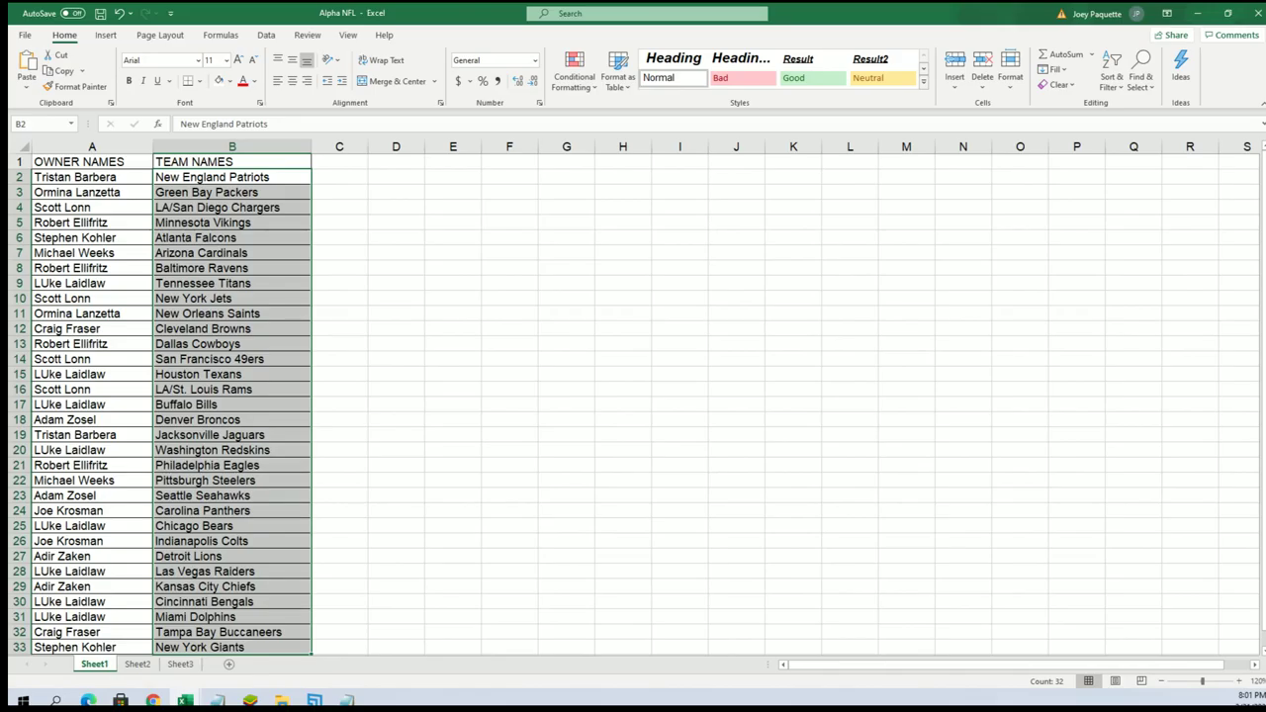